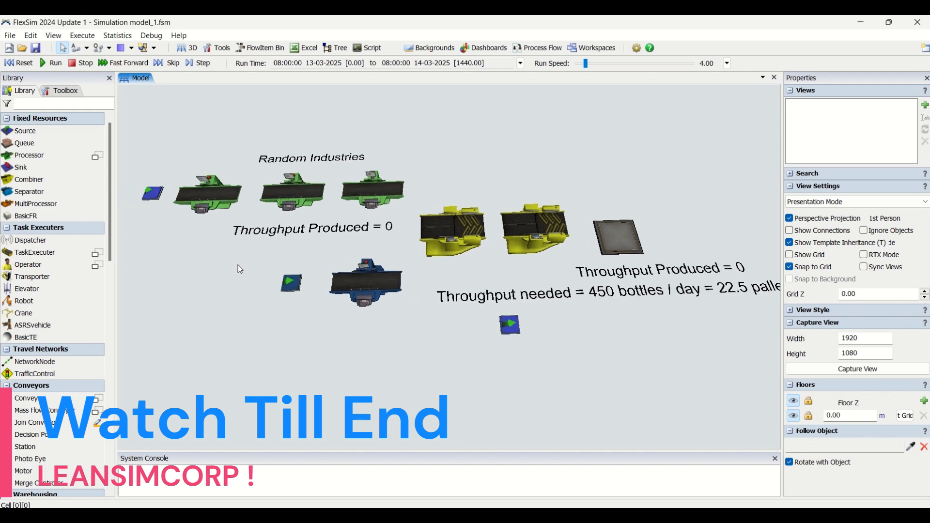
Reset the production line model and run the simulation at maximum run speed.
right_click_drag(233, 319, 241, 324)
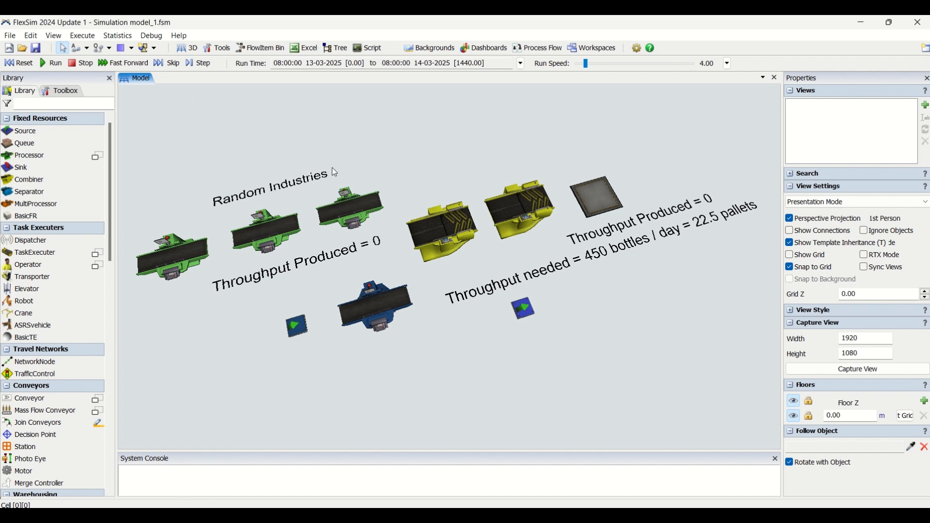
left_click(19, 64)
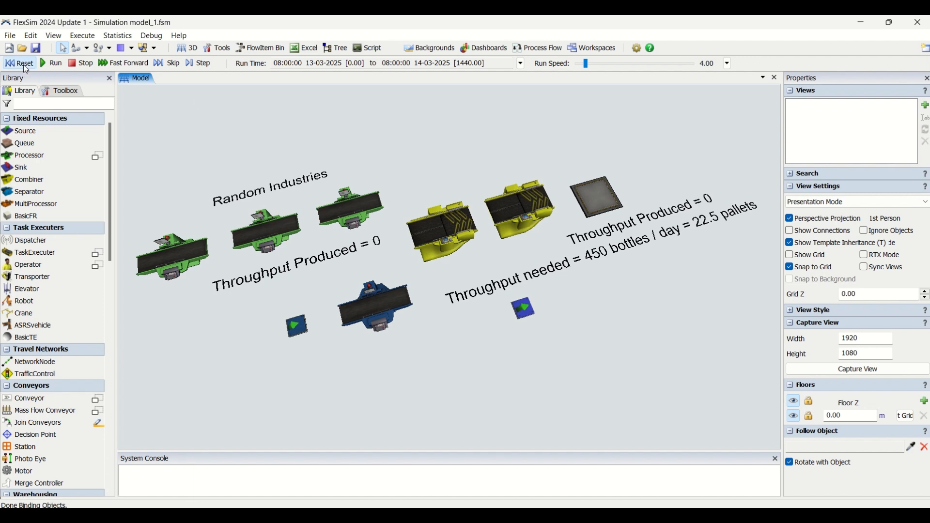
left_click(51, 63)
left_click_drag(587, 64, 694, 64)
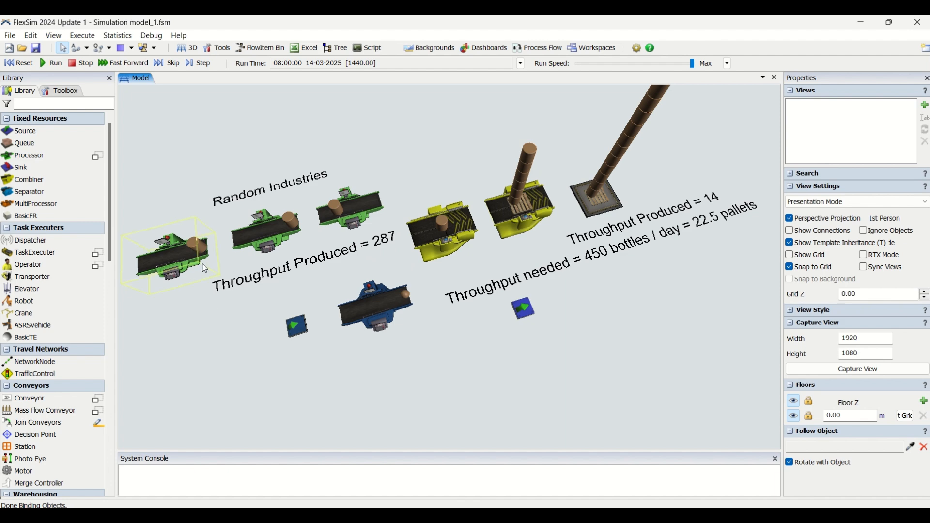
Examine the throughput labels, machines and stacked products of the completed run from several angles.
right_click_drag(470, 379, 539, 396)
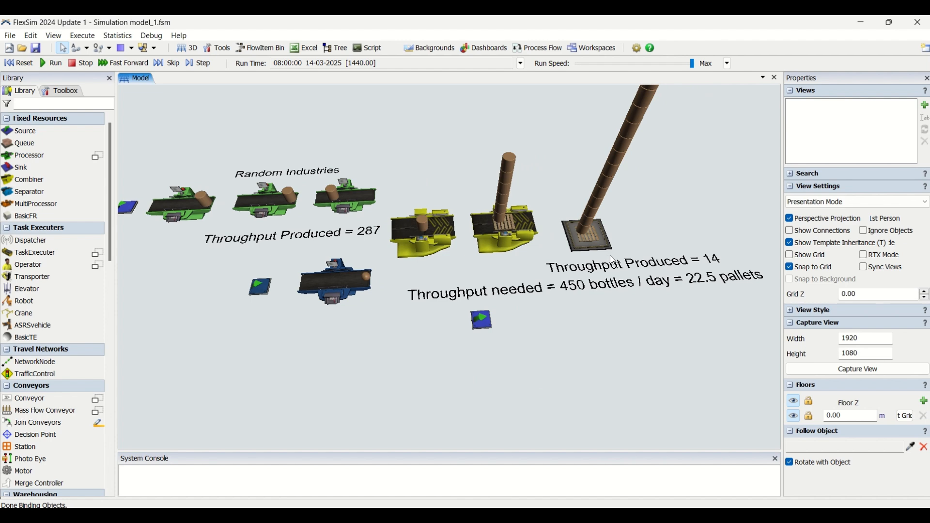
scroll(367, 334, "up", 2)
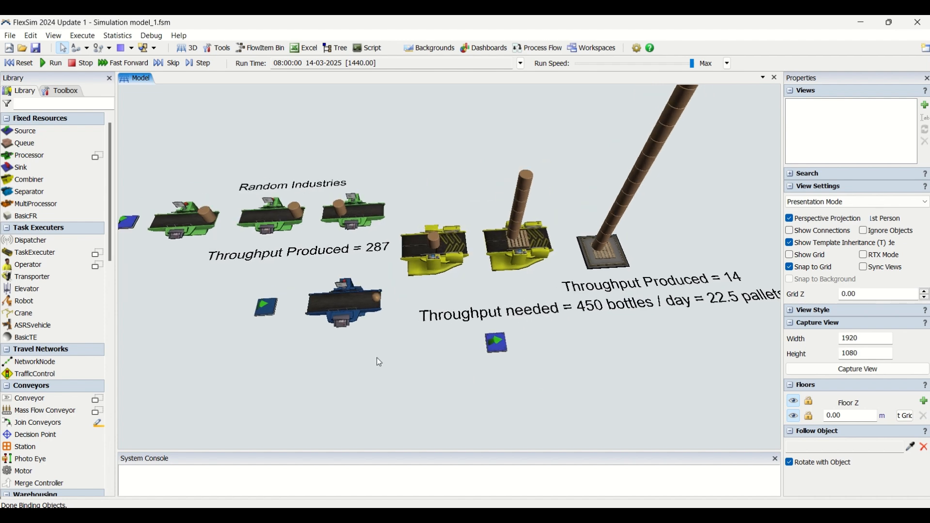
right_click_drag(370, 363, 421, 311)
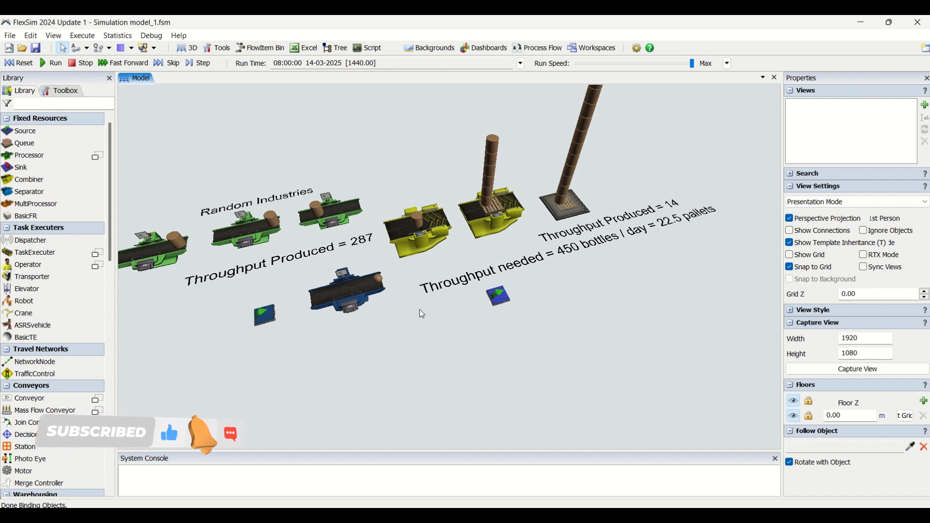
right_click_drag(491, 324, 467, 366)
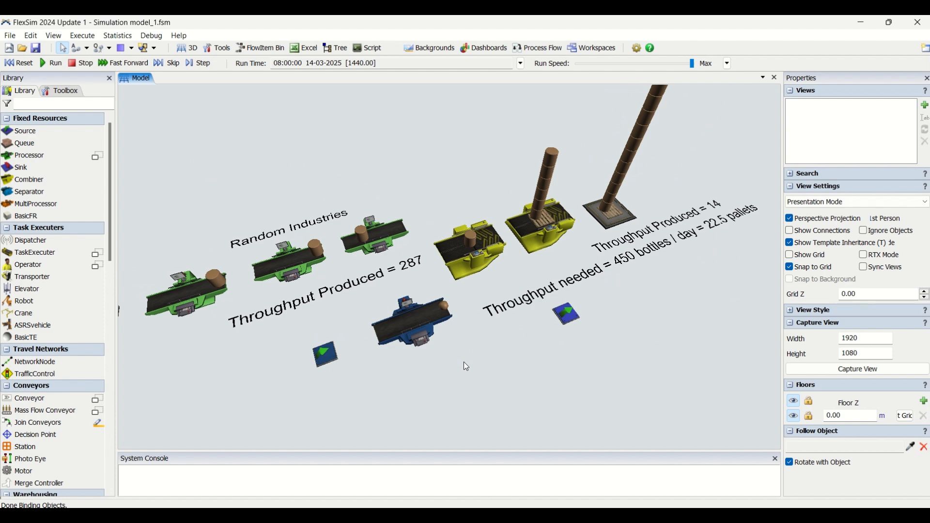
mouse_move(481, 397)
right_mouse_down()
mouse_move(447, 390)
mouse_move(475, 396)
right_mouse_up()
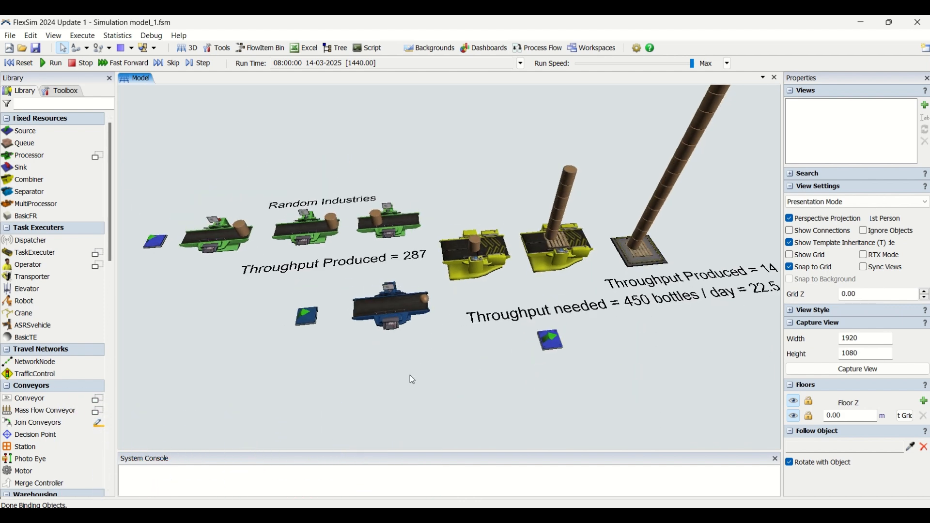
mouse_move(411, 374)
right_mouse_down()
mouse_move(423, 374)
mouse_move(419, 361)
right_mouse_up()
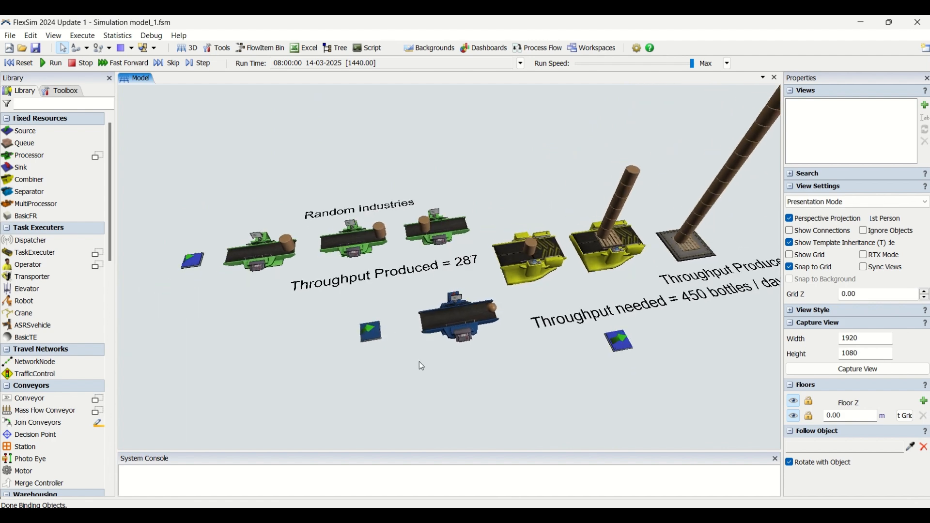
right_click_drag(409, 297, 379, 315)
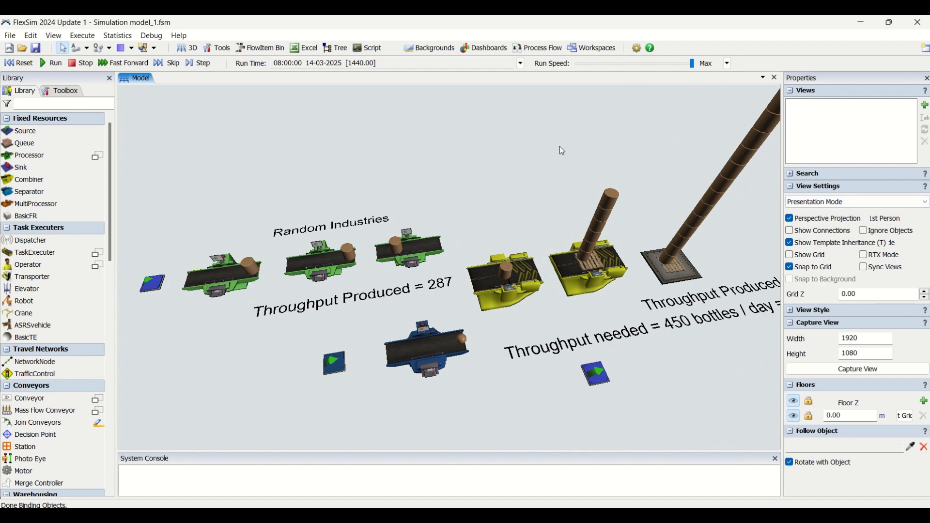
right_click_drag(559, 146, 522, 143)
Add a blank dashboard to the model and reset the simulation.
left_click(489, 51)
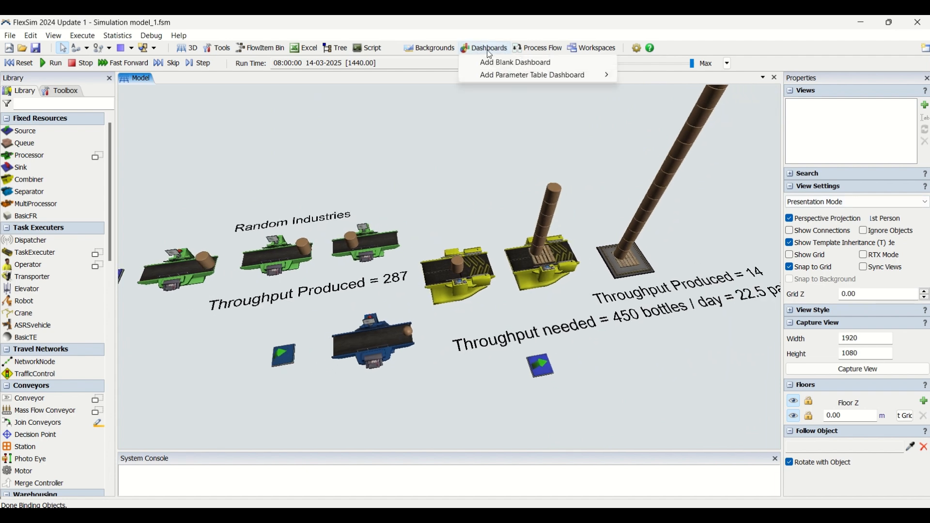
left_click(491, 63)
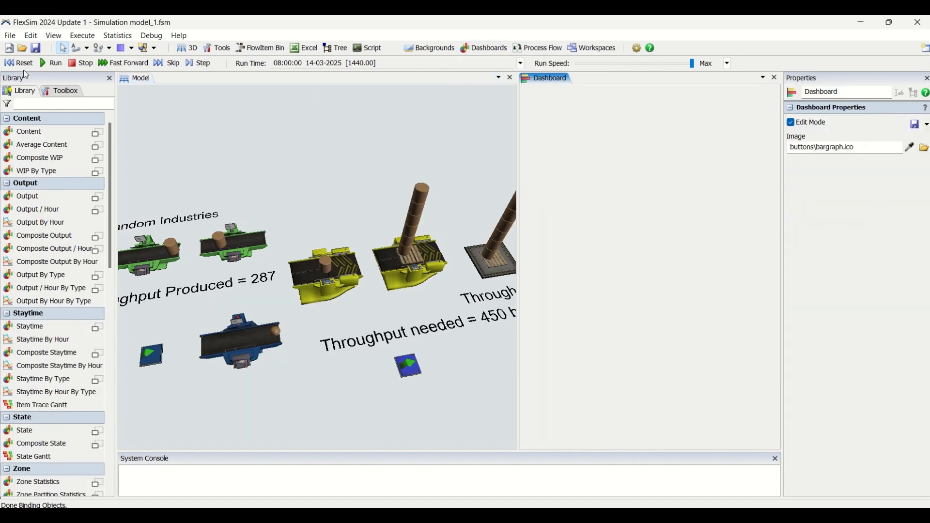
left_click(26, 63)
Add a State bar chart to the blank dashboard.
double_click(540, 116)
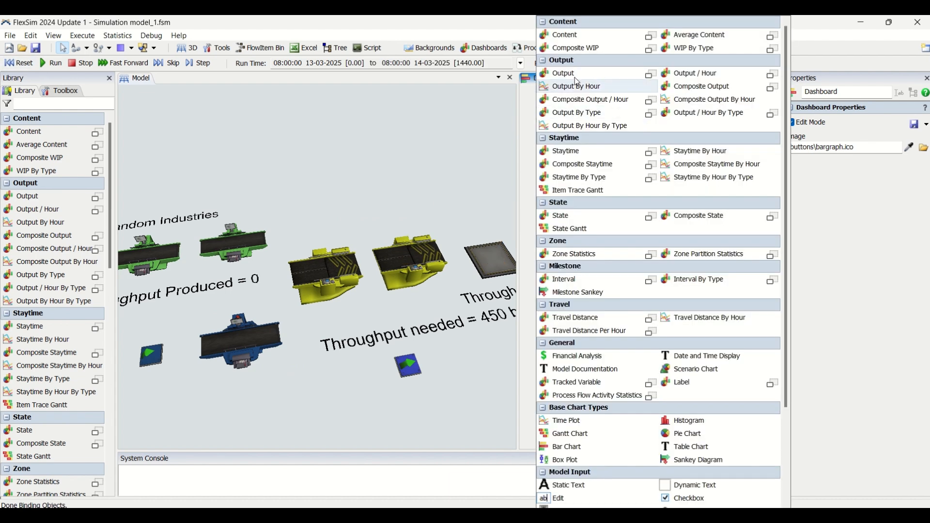
left_click(585, 222)
left_click(583, 203)
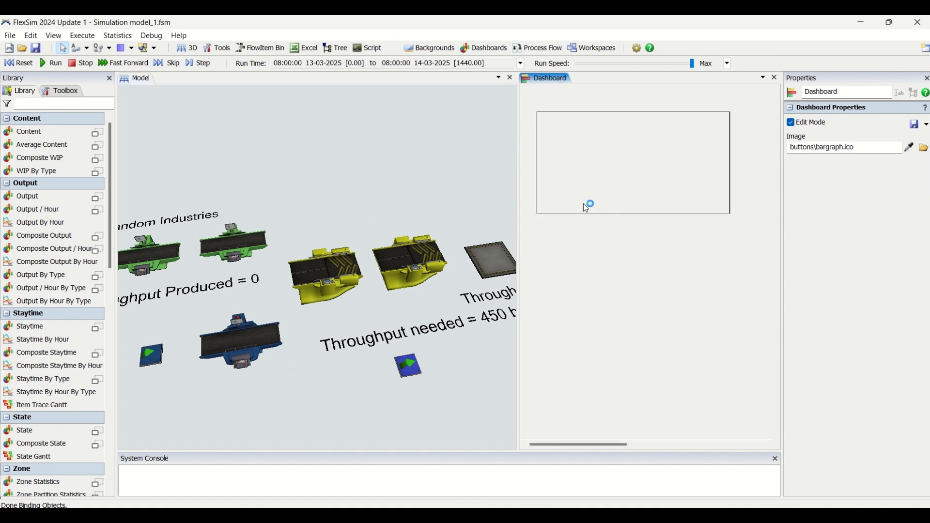
Sample the Palletizer, ST4, ST3, STC1 and ST2 from the model as objects of the State Bar chart.
left_click(573, 142)
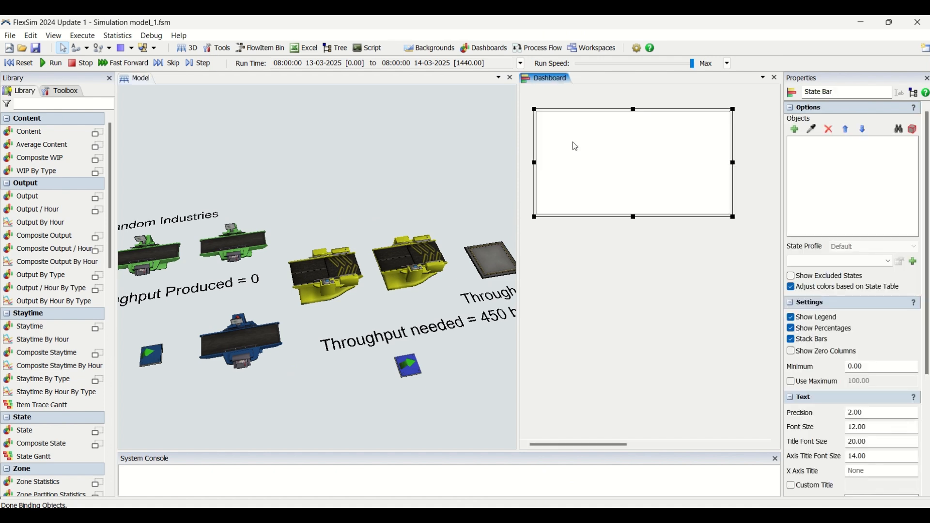
left_click(811, 130)
left_click(380, 272)
left_click(812, 130)
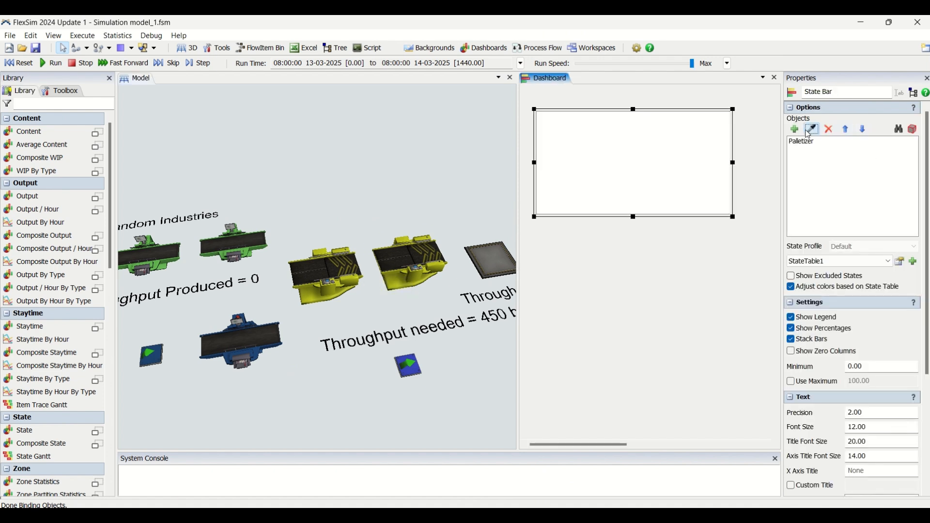
left_click(343, 271)
left_click(811, 129)
left_click(233, 248)
left_click(812, 129)
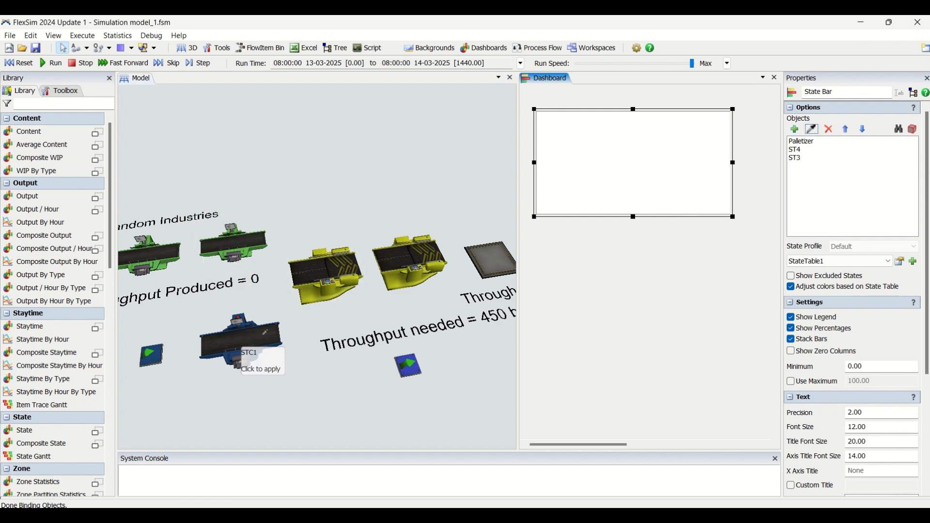
left_click(241, 345)
left_click(812, 130)
left_click(164, 254)
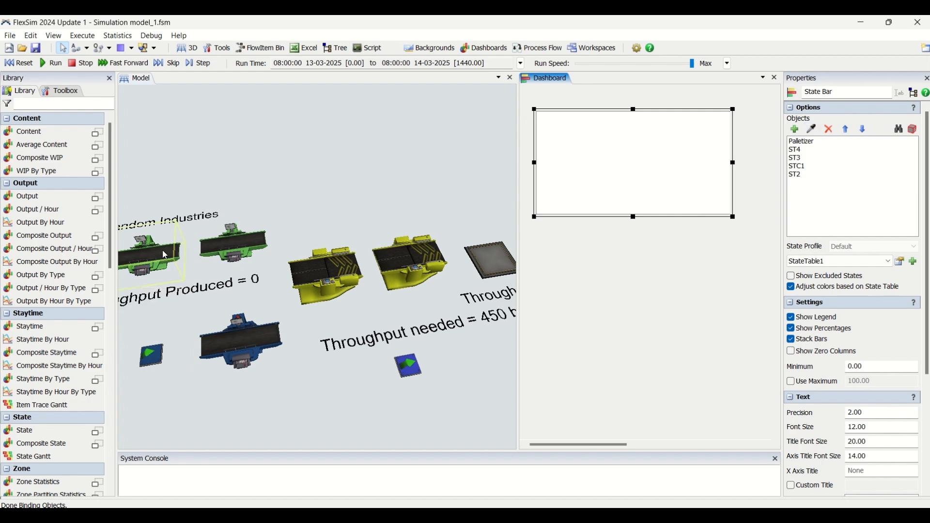
Add the first green processor, ST1, to the State Bar chart's object list.
left_click_drag(359, 195, 462, 167)
double_click(601, 150)
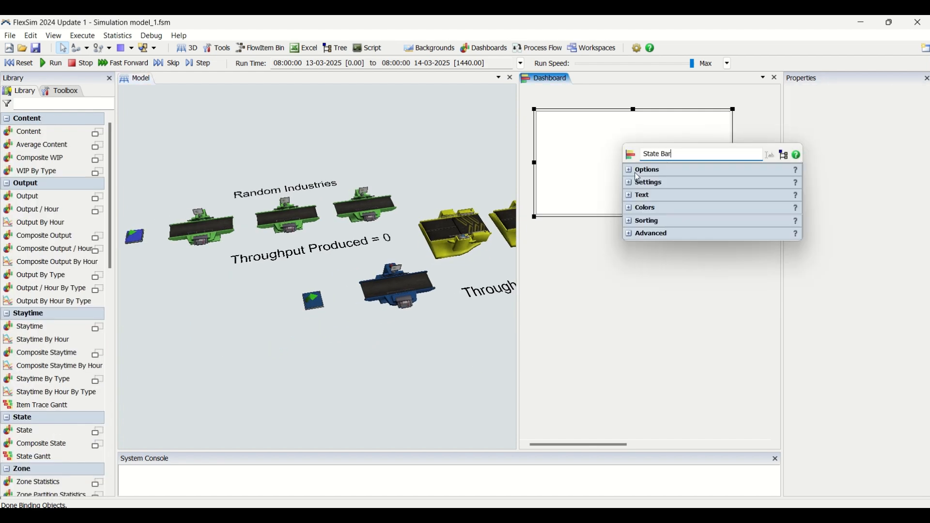
left_click(634, 173)
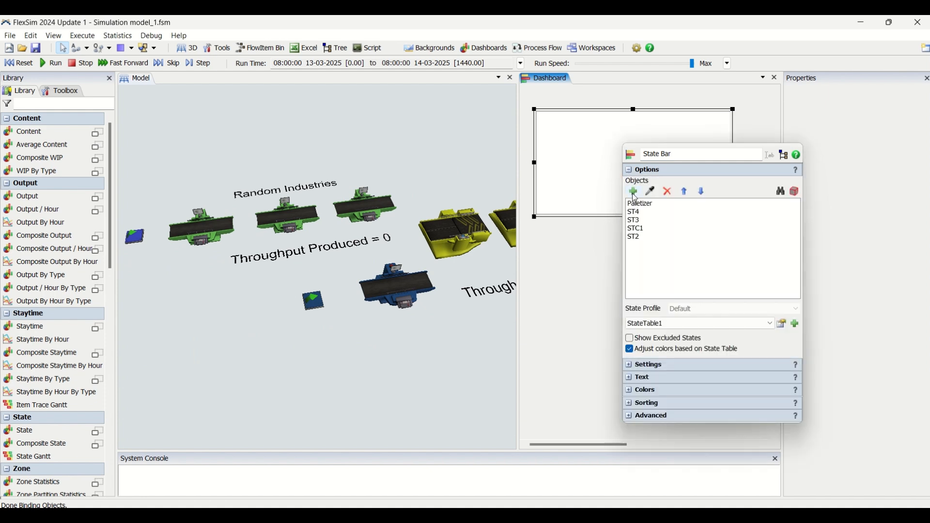
left_click(650, 191)
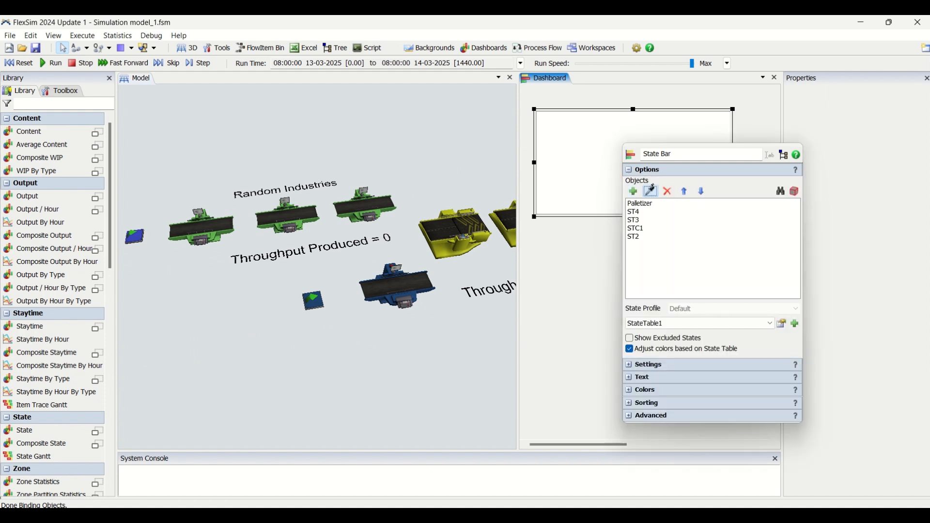
left_click(552, 260)
Reset and run the model to fill the State Bar chart, and lower the run speed to 37.35.
left_click_drag(376, 373, 317, 375)
scroll(186, 405, "down", 2)
right_click_drag(325, 392, 214, 372)
left_click_drag(213, 367, 254, 389)
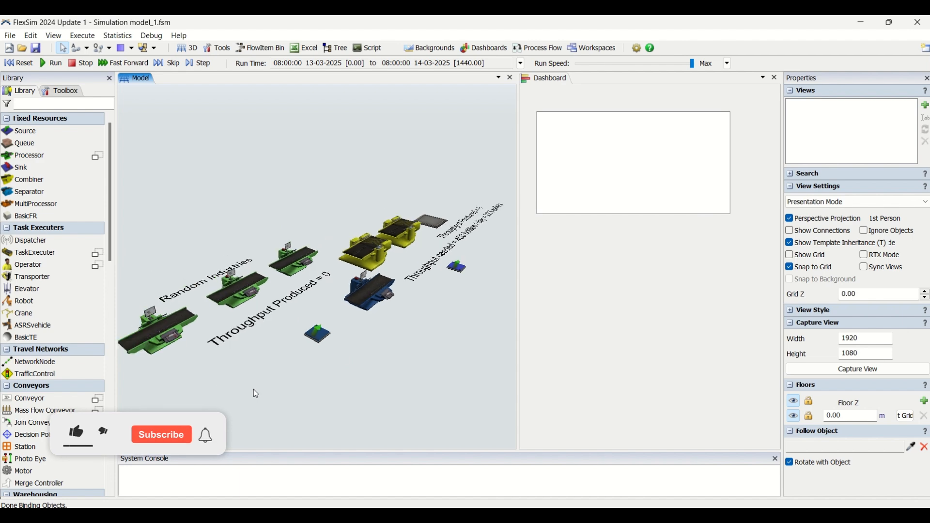
right_click_drag(254, 388, 319, 404)
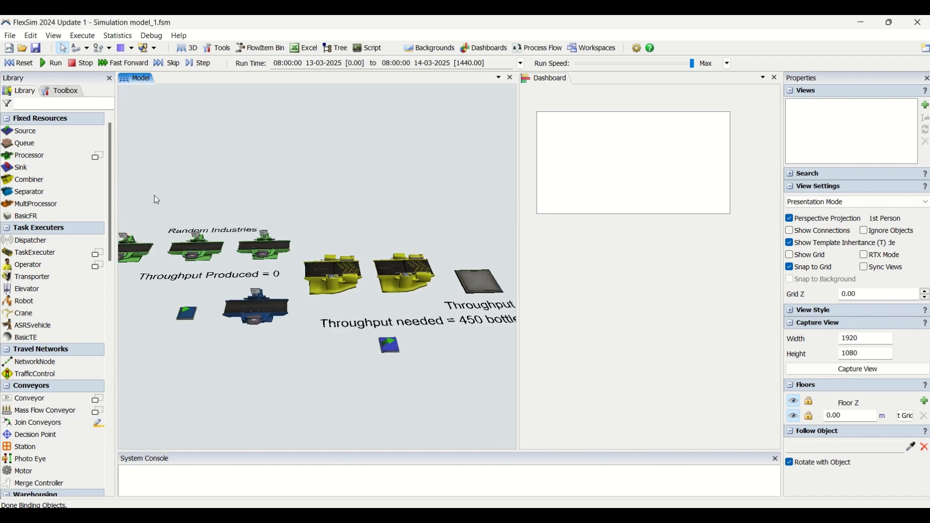
left_click(20, 65)
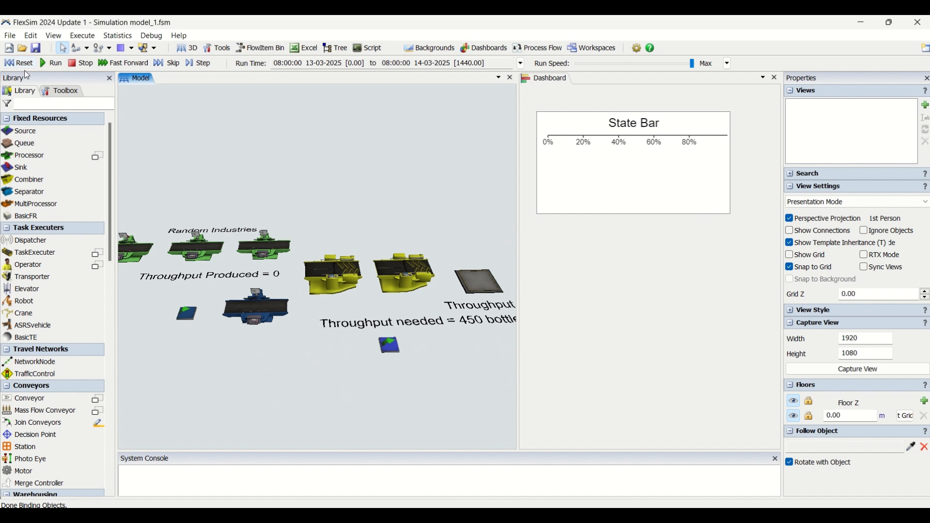
left_click(51, 63)
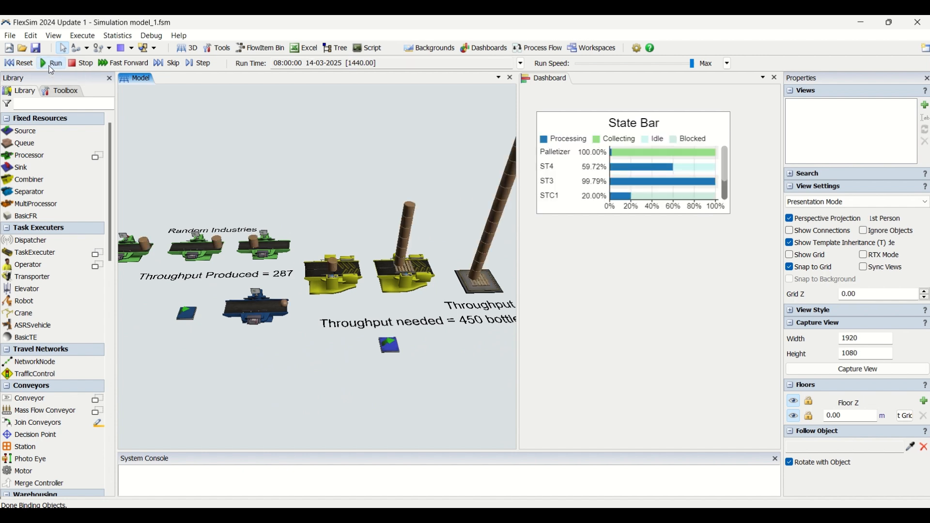
left_click(589, 63)
Enlarge the State Bar chart on the dashboard so that the bars of all six machines fit.
left_click(559, 183)
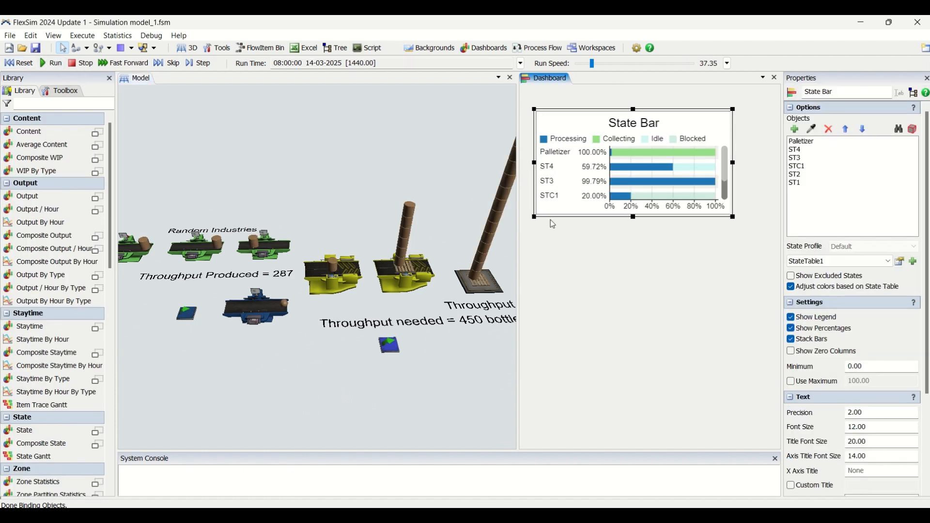
left_click_drag(535, 217, 523, 263)
left_click(601, 309)
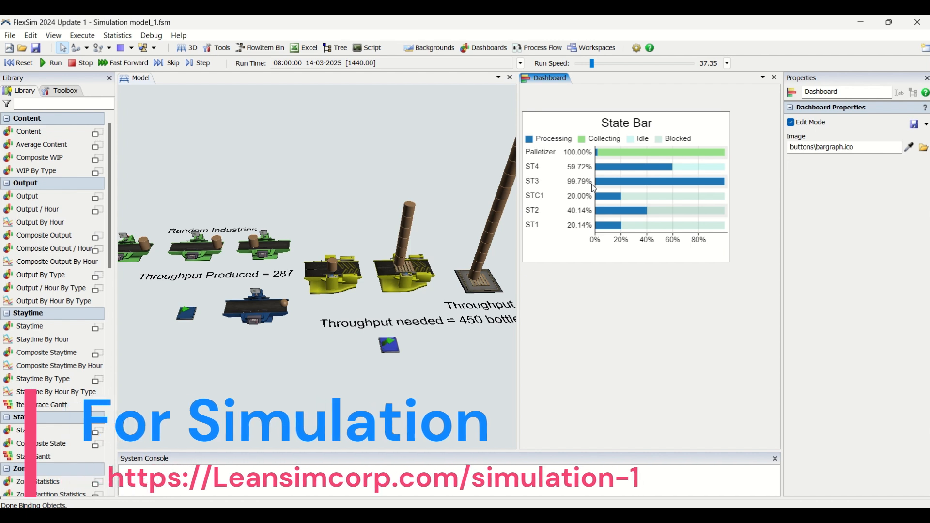
Check the processing percentages in the State Bar chart and the statistics of processor ST3.
mouse_move(622, 155)
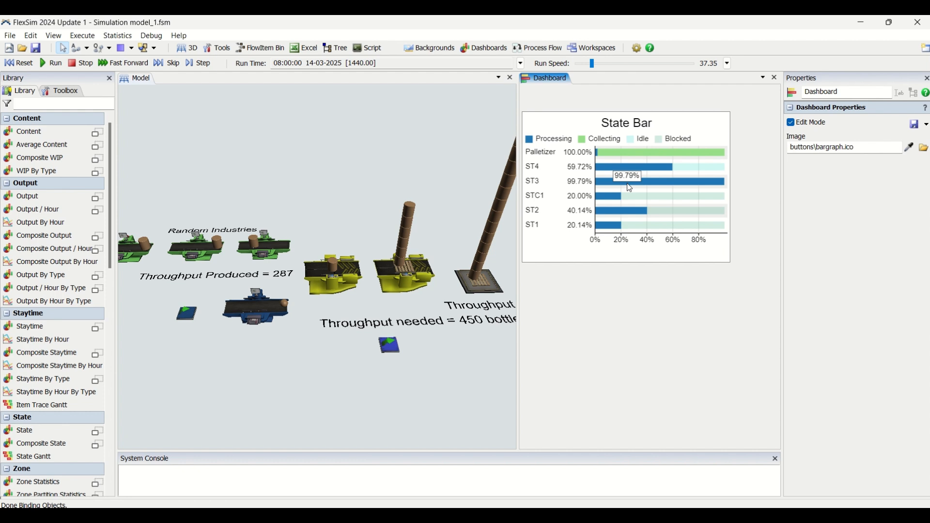
left_click(270, 257)
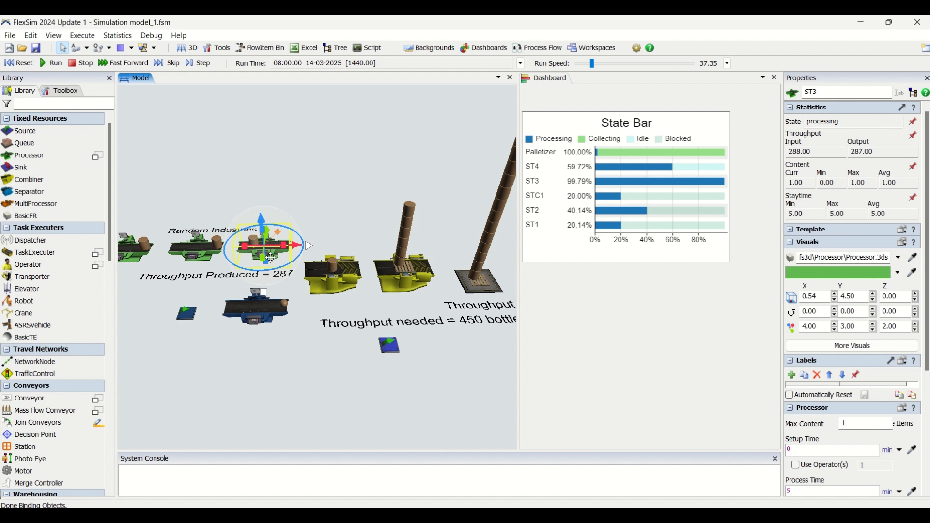
left_click(324, 200)
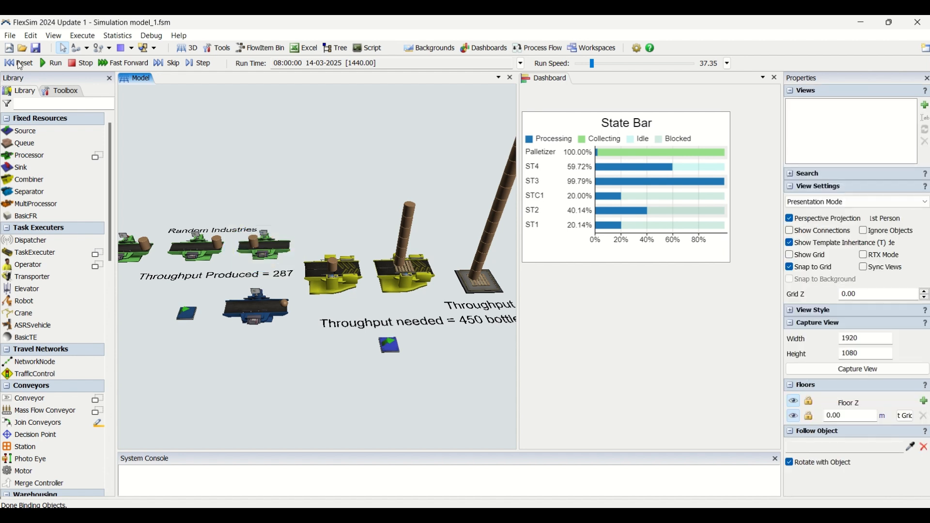
Reset the model and create a new time table, keeping its properties window clear of the machines.
left_click(32, 71)
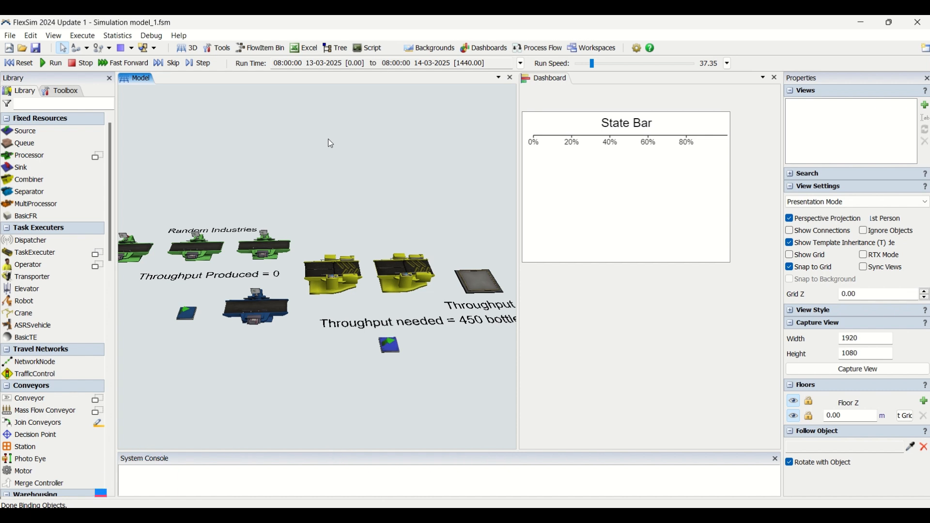
left_click(74, 91)
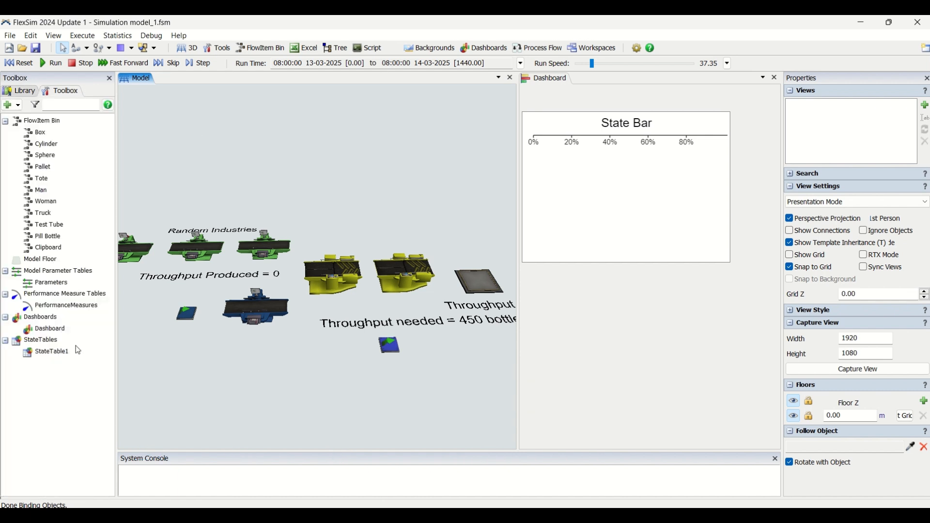
left_click(18, 106)
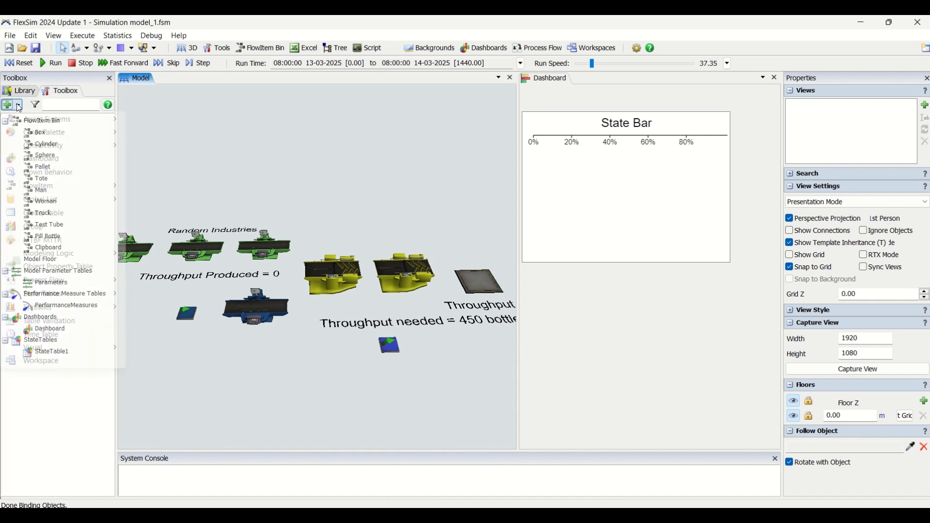
left_click(80, 336)
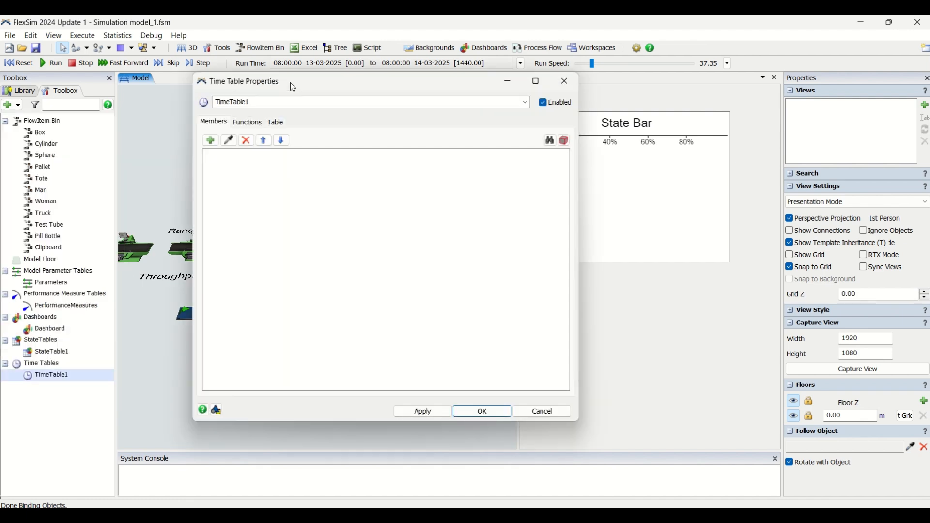
left_click_drag(293, 88, 561, 119)
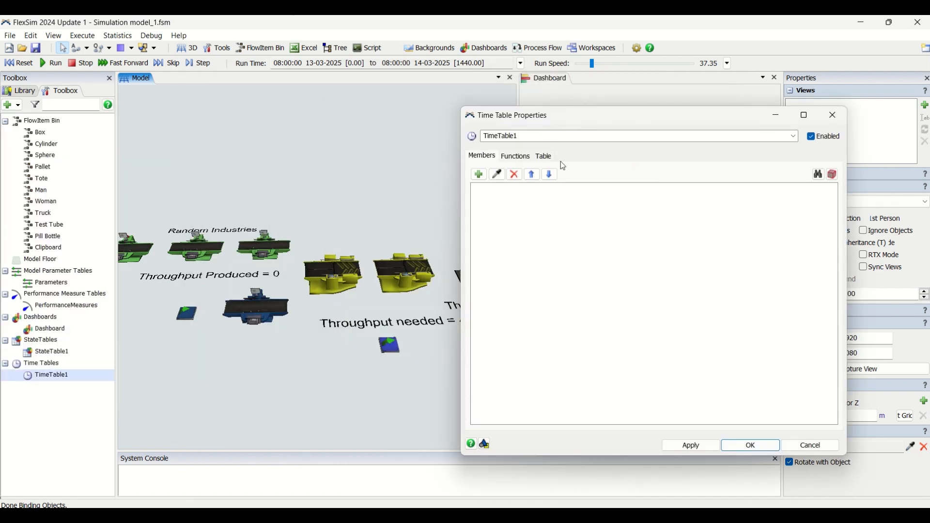
scroll(337, 219, "up", 2)
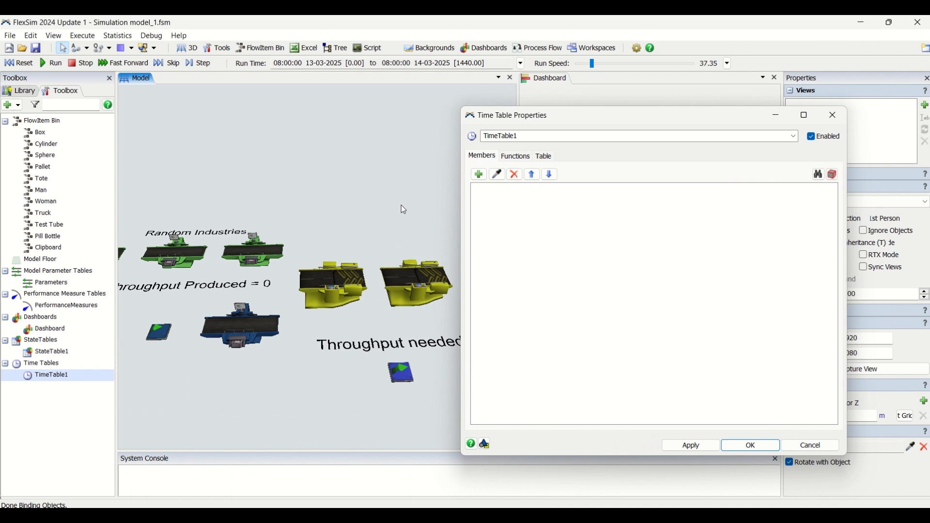
Set the time table to Weekly Repeat and add a scheduled down period from 06:00 to 06:30, repeating every day.
left_click(515, 156)
left_click(544, 155)
left_click(534, 173)
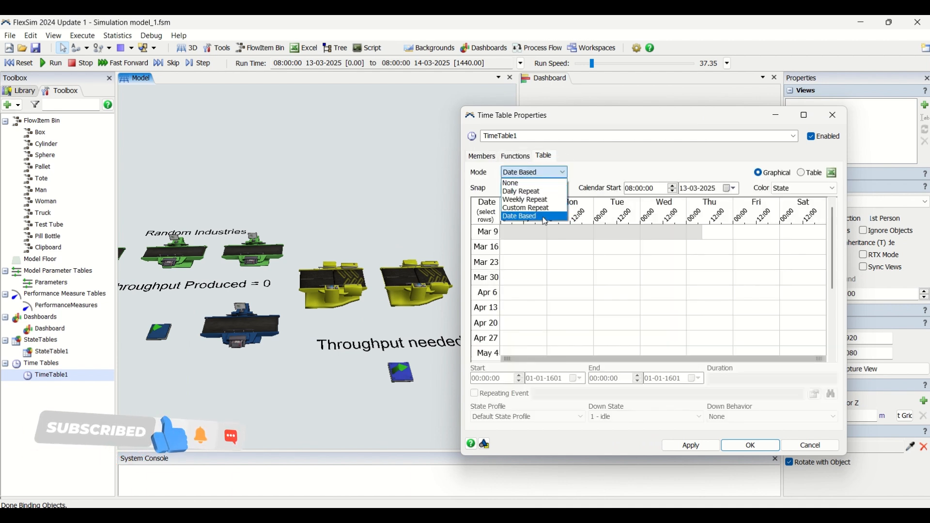
left_click(536, 198)
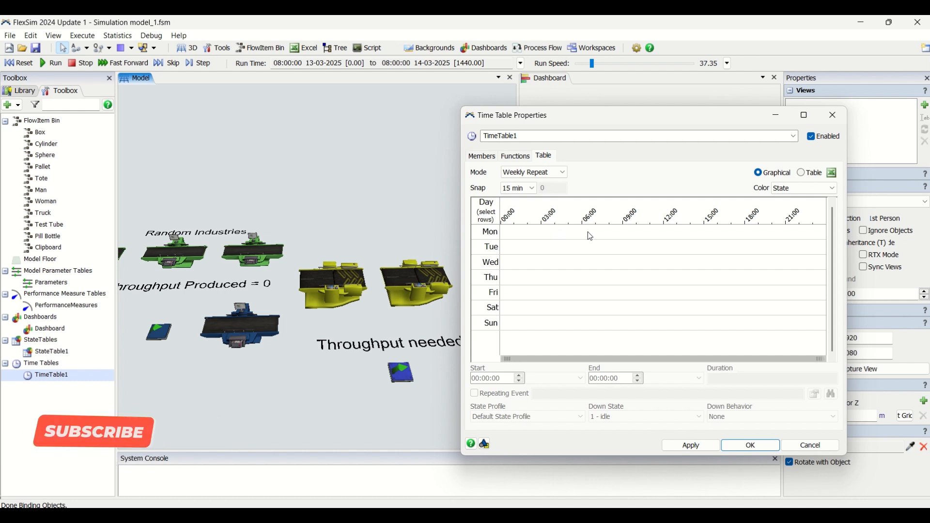
mouse_move(586, 232)
left_mouse_down()
mouse_move(602, 234)
mouse_move(589, 233)
left_mouse_up()
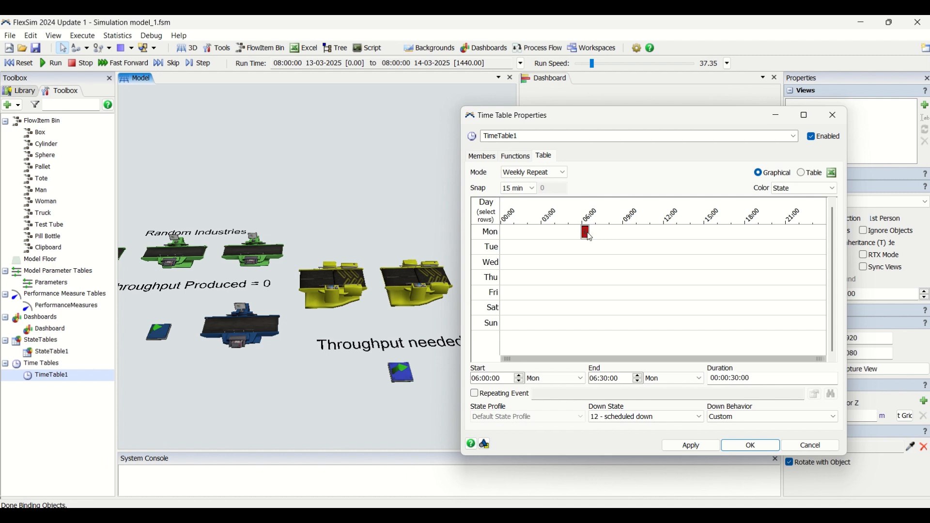
left_click(492, 394)
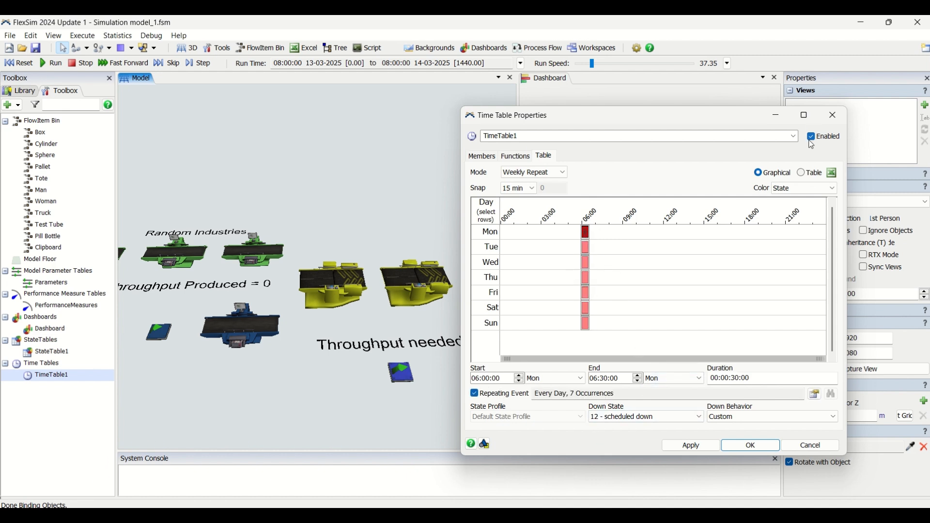
Maximize the time table window and add daily repeating down periods at 13:30–14:00 and 20:30–21:00.
left_click(809, 115)
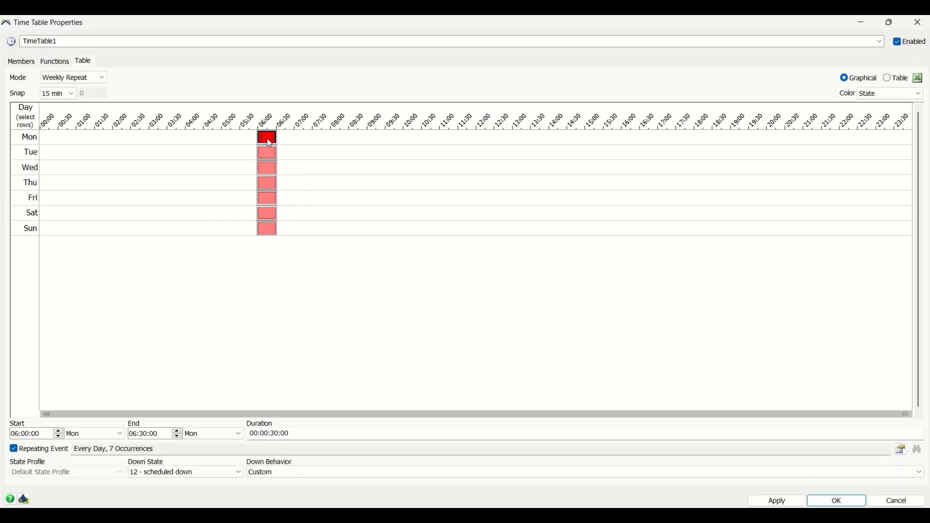
left_click(530, 139)
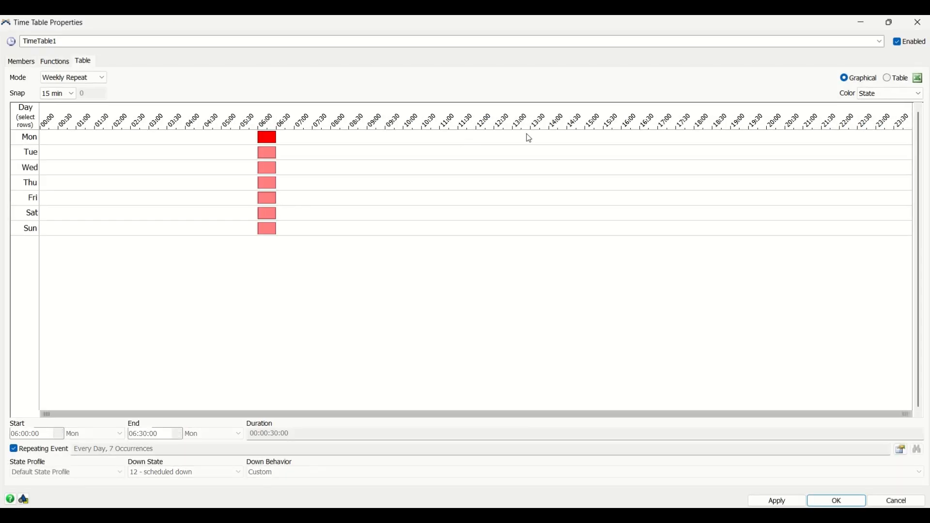
left_click(790, 140)
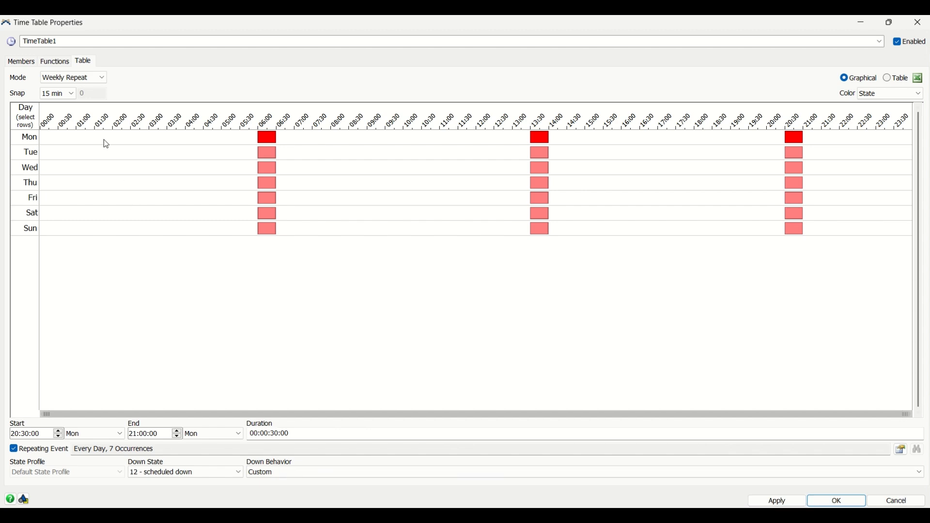
Add all Processor and Combiner objects as members of the time table and apply its settings.
left_click(28, 63)
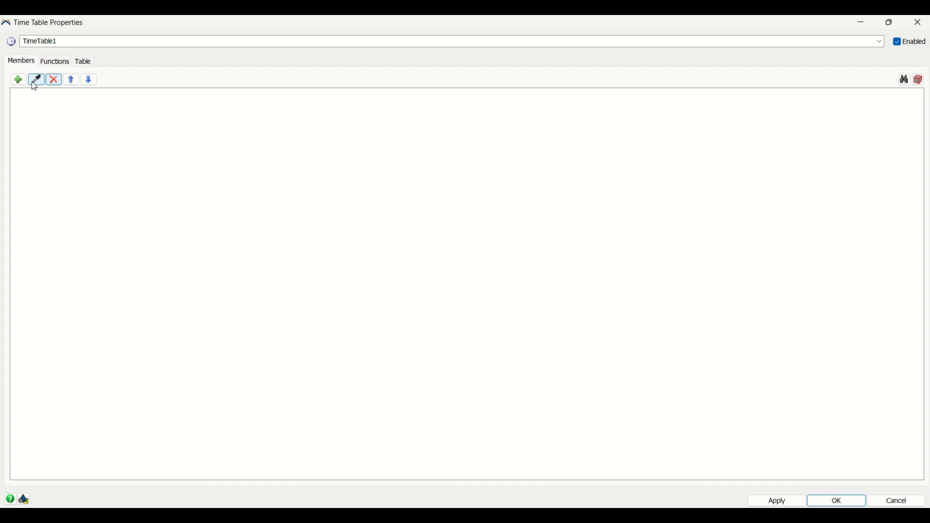
left_click(18, 80)
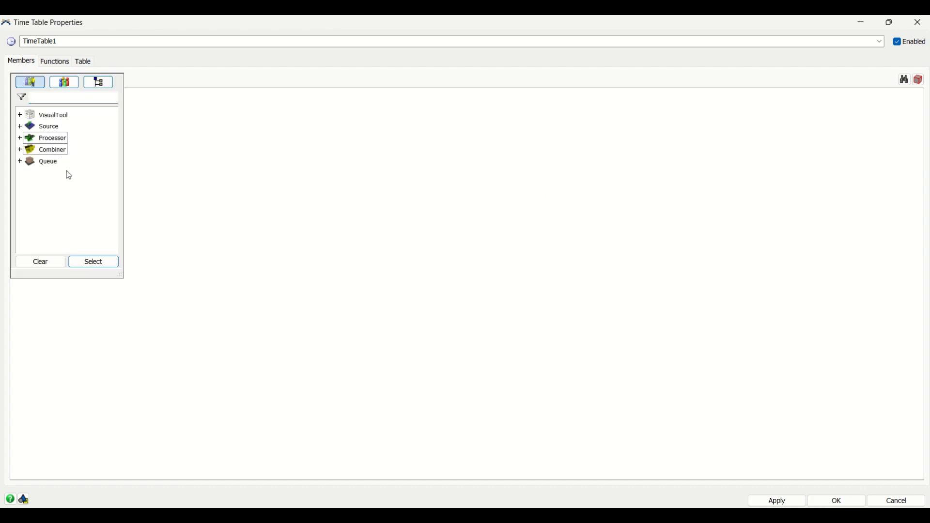
left_click(100, 265)
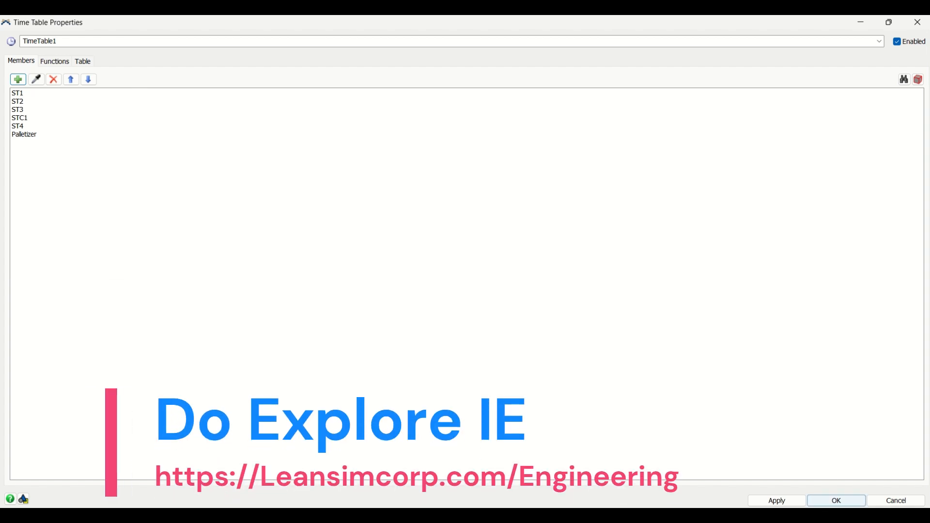
left_click(837, 502)
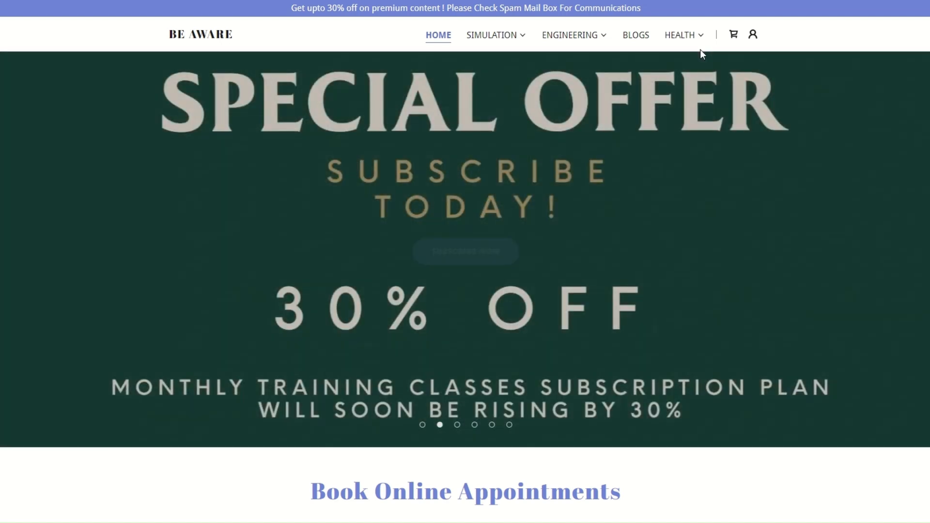
Switch to the Be Aware website and look through its home page banners and the services offered under Book Online Appointments.
left_click(422, 424)
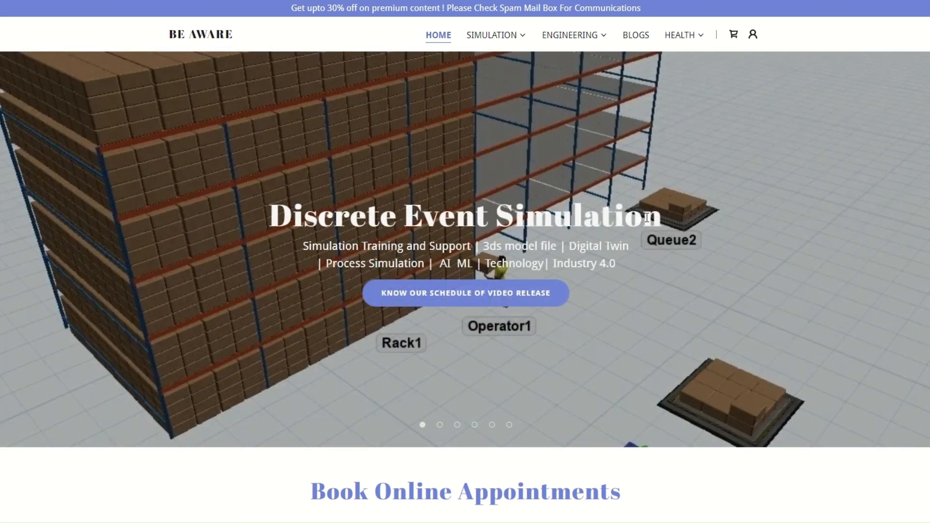
left_click(455, 426)
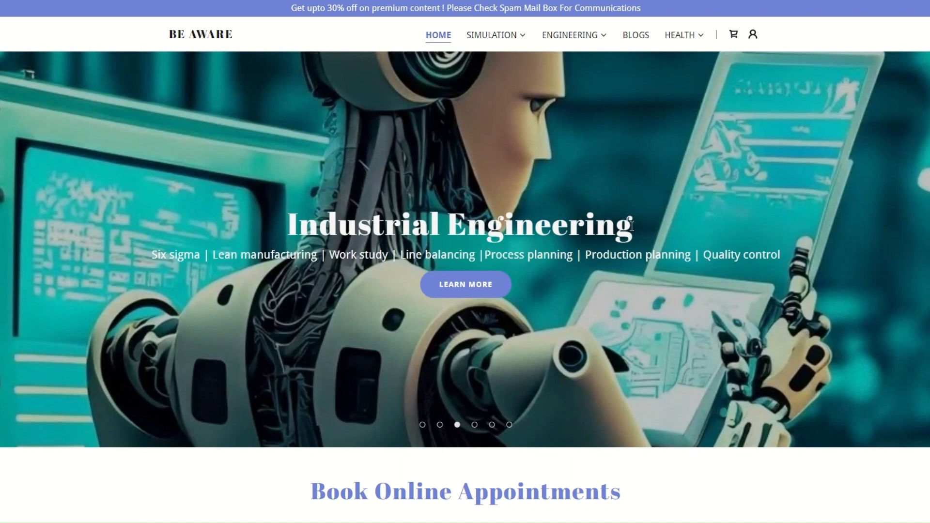
left_click(475, 425)
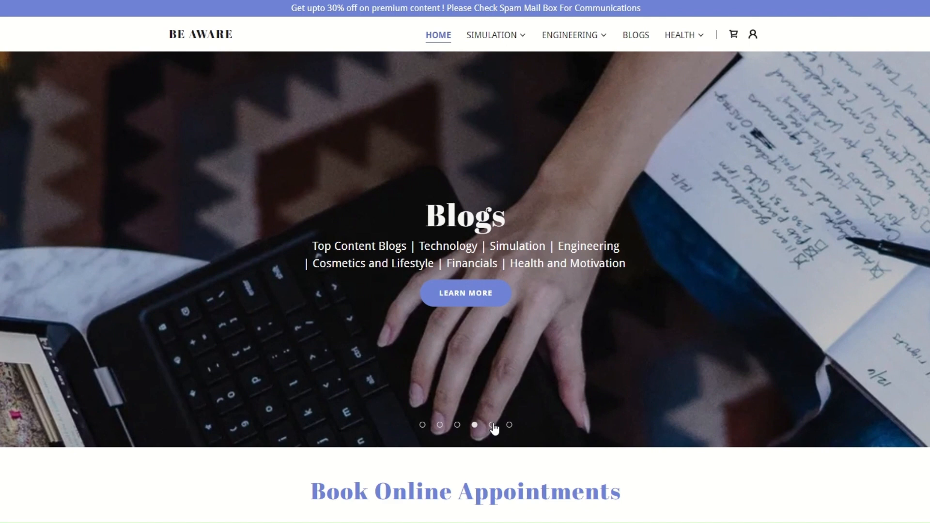
left_click(492, 425)
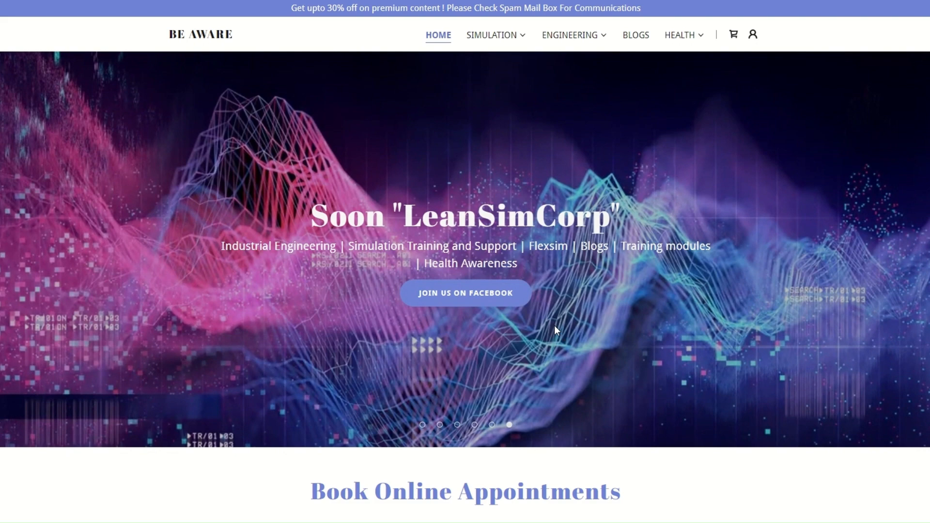
scroll(565, 310, "down", 7)
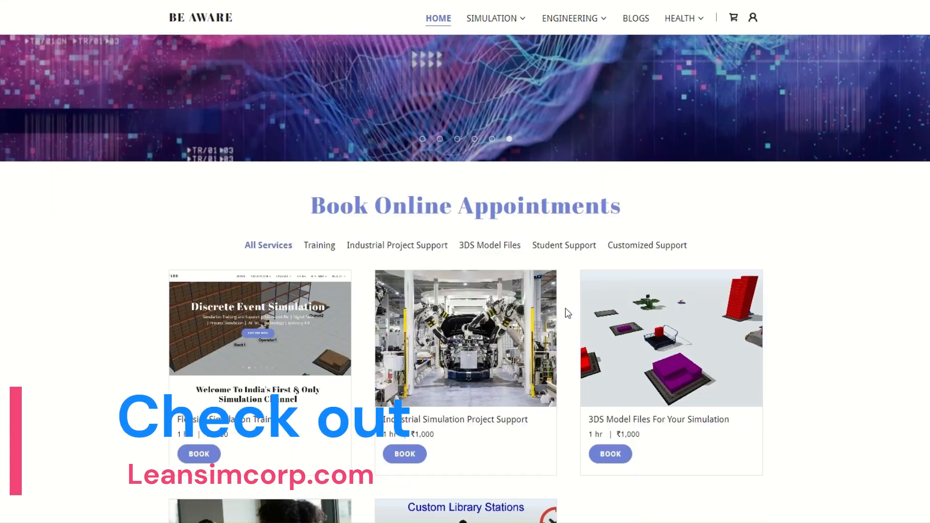
scroll(567, 308, "down", 2)
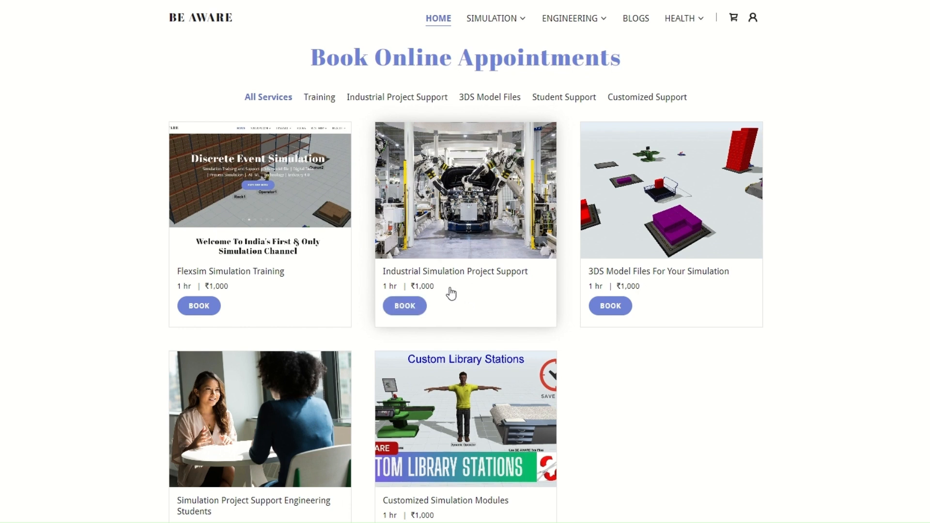
scroll(671, 226, "down", 1)
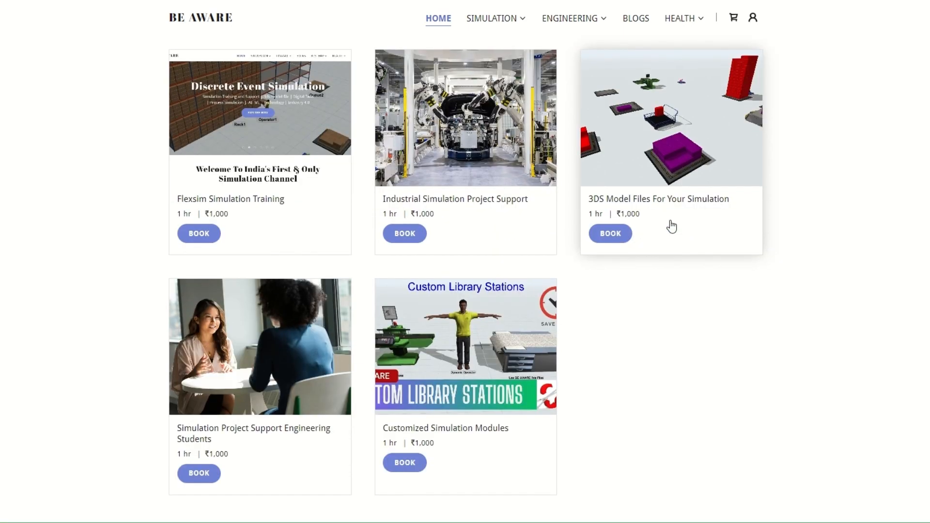